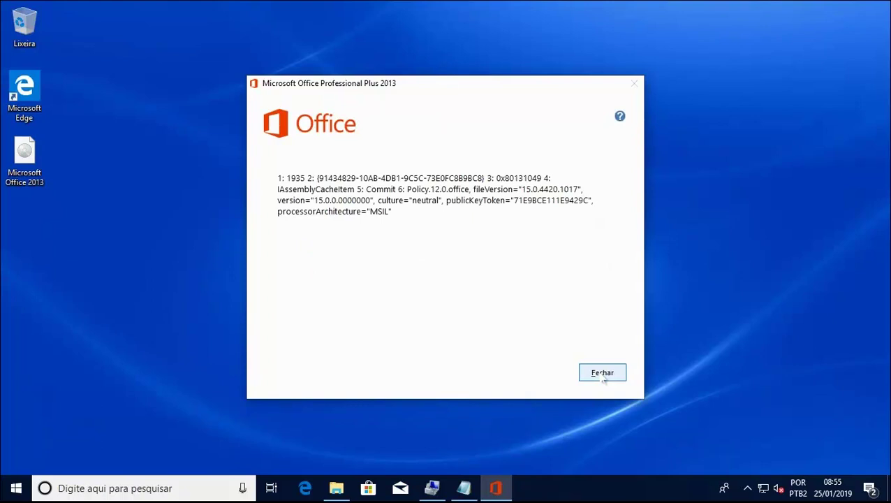
Step: Close the failed Office 2013 installer and bring up the Notepad notes describing the error 1935 fix
left_click(602, 373)
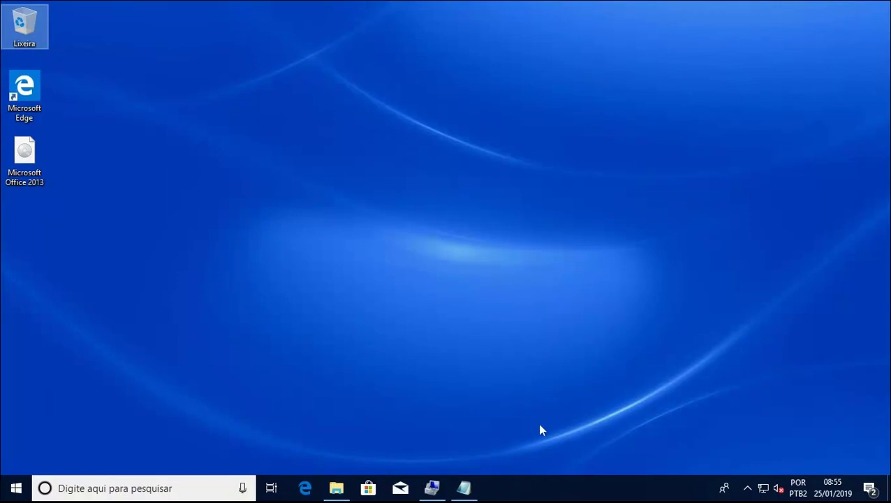
left_click(465, 488)
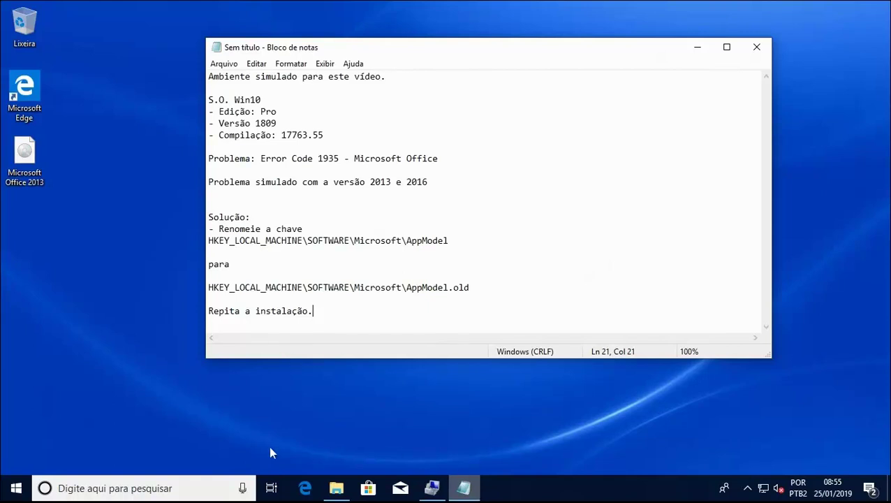
Step: Find regedit through the Windows search and launch the Registry Editor, approving the elevation request
left_click(173, 491)
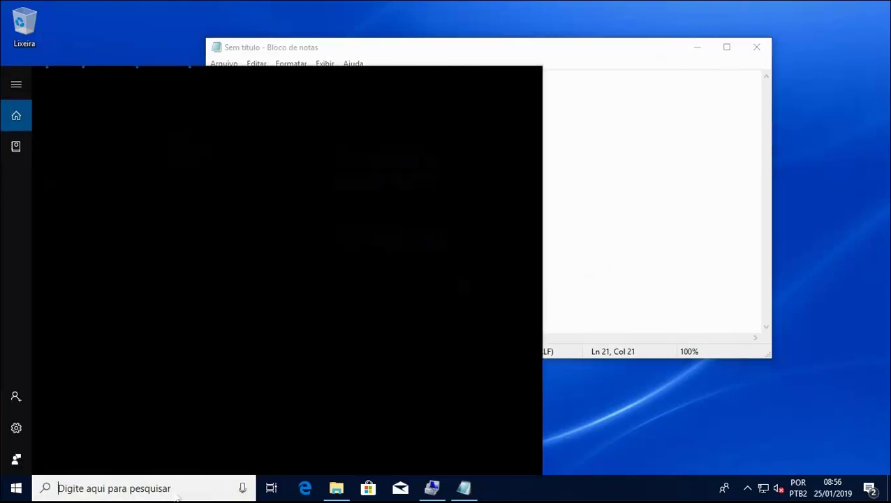
type("regedit")
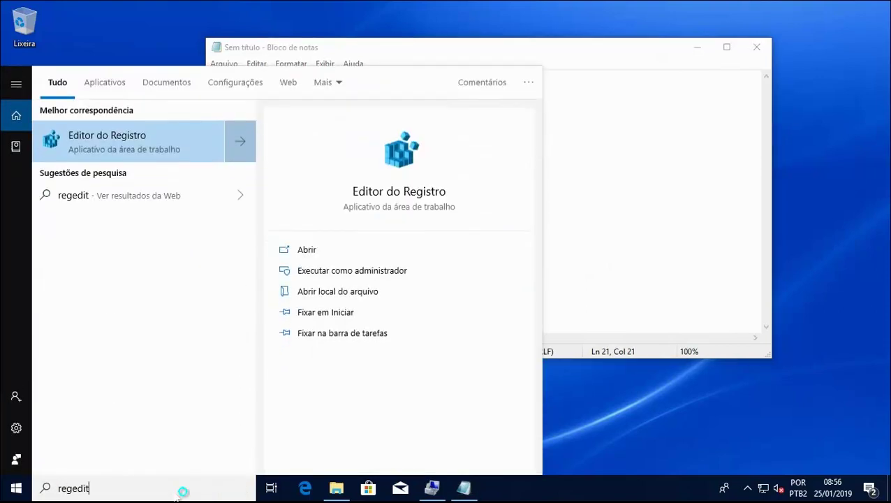
key("Return")
key("Left")
key("Return")
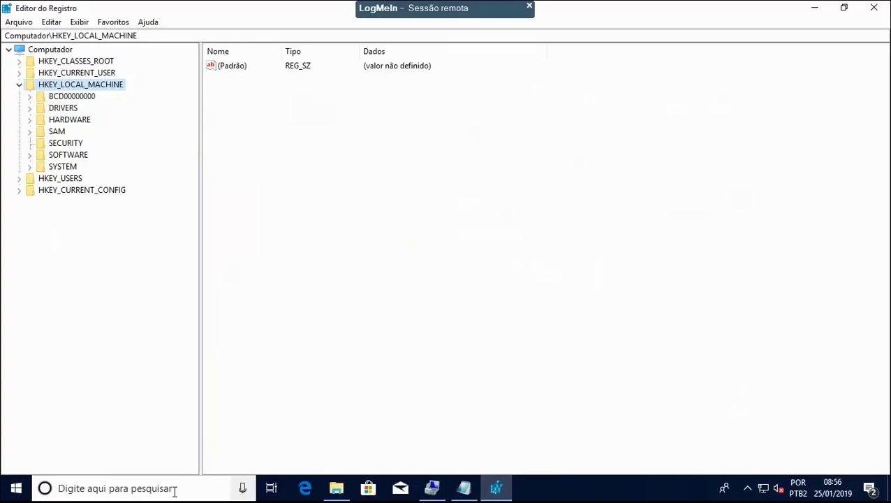
Step: Go to the registry key HKEY_LOCAL_MACHINE\SOFTWARE\Microsoft\AppModel
key("s")
key("o")
key("Right")
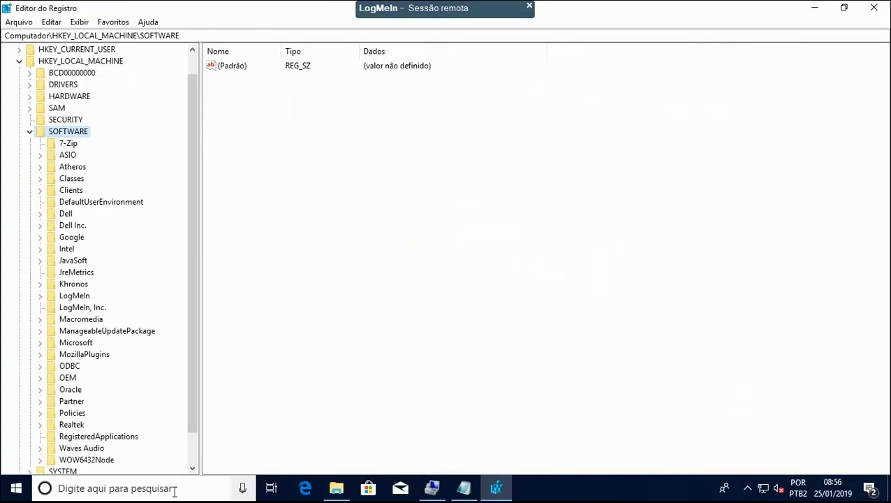
key("m")
key("i")
key("Right")
key("a")
key("p")
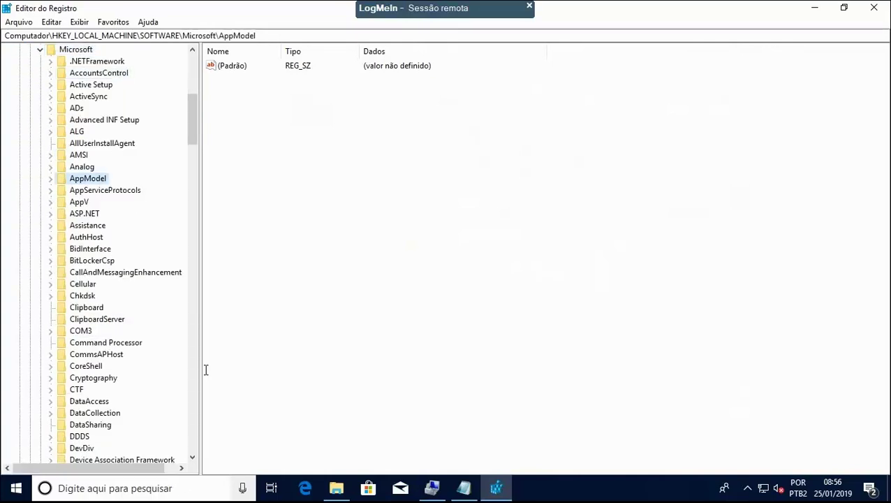
Step: Rename the AppModel registry key to AppModel.old and close the Registry Editor
right_click(102, 181)
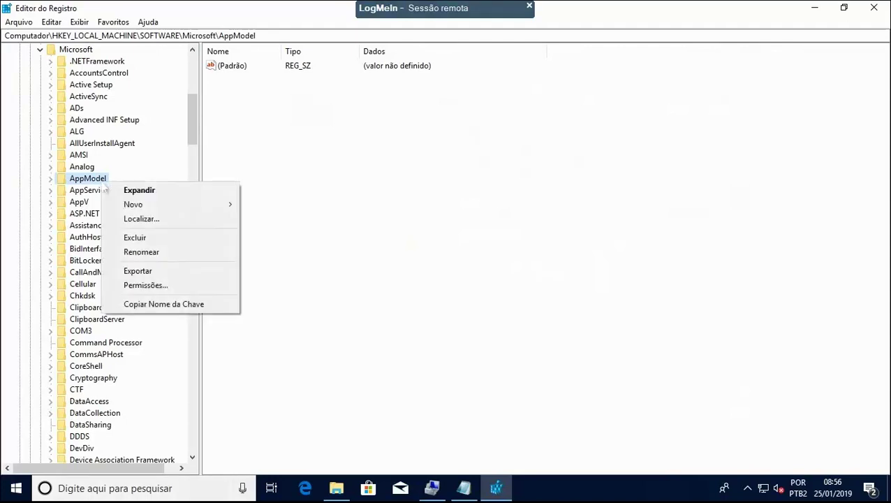
left_click(143, 252)
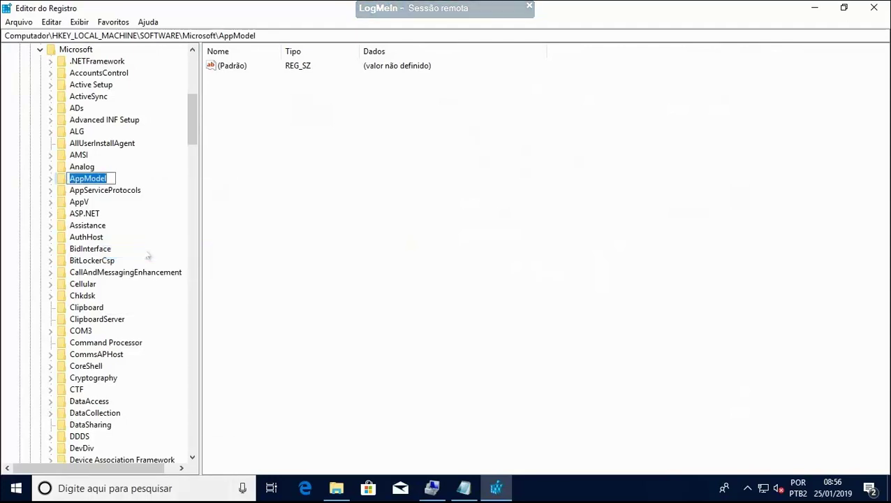
key("End")
type(".old")
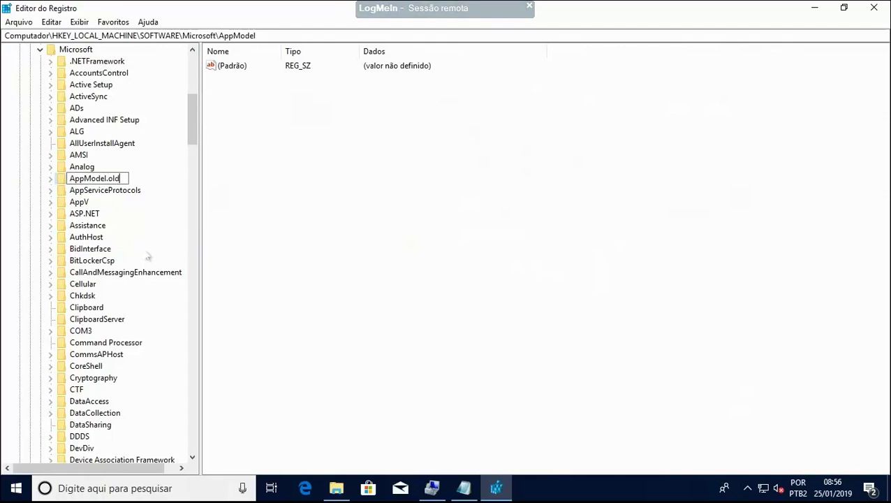
key("Return")
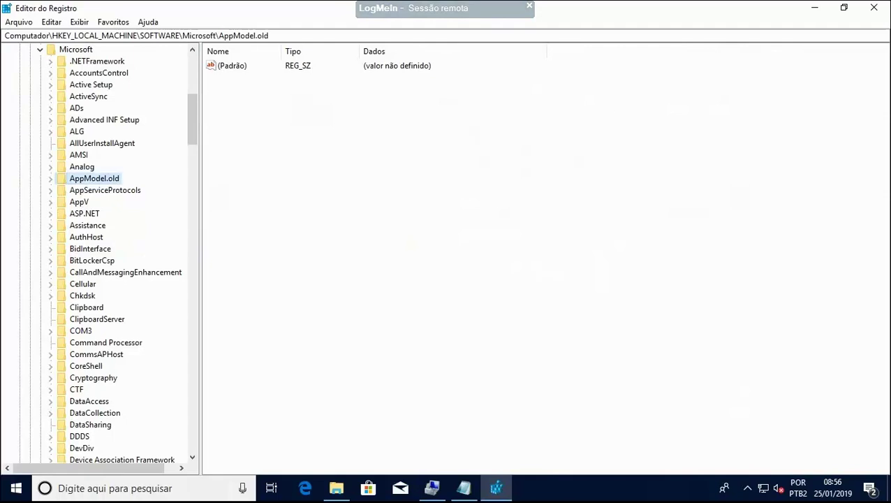
left_click(882, 13)
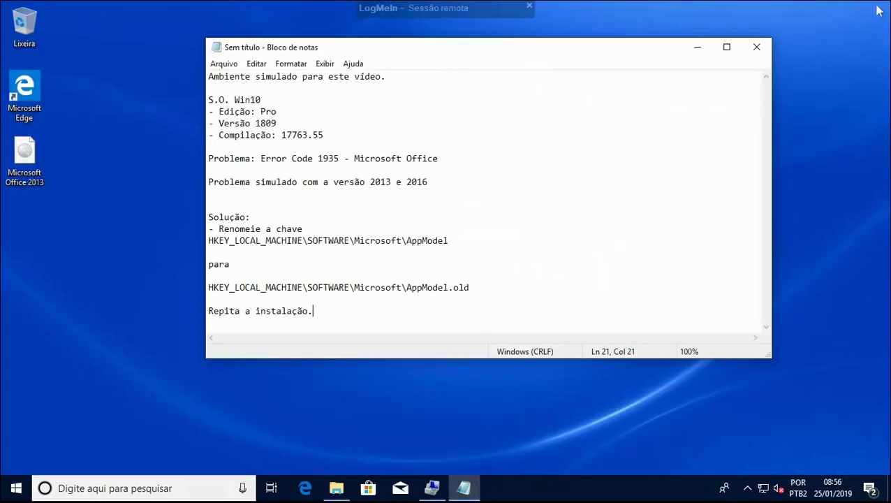
Step: Run setup from the OfficeProfessionalPlus_x64_pt-br folder in File Explorer with elevation approved, and close the folder window
left_click(335, 490)
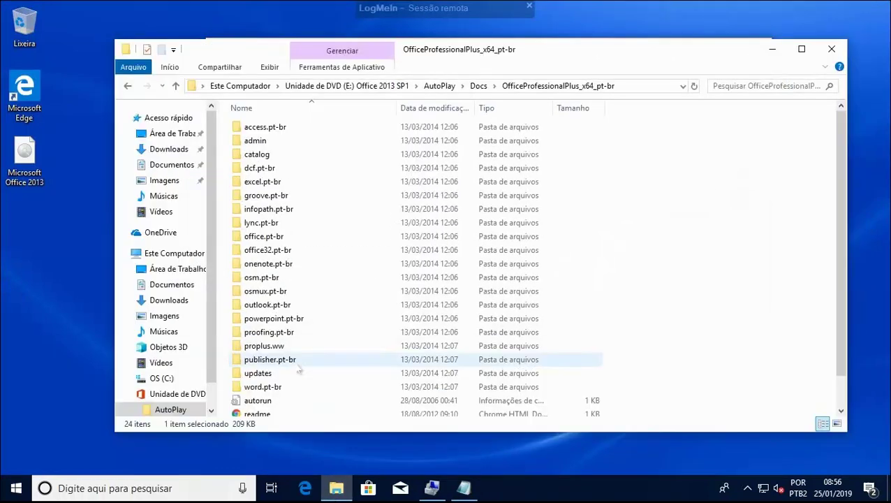
scroll(298, 371, "down", 1)
double_click(255, 409)
left_click(358, 334)
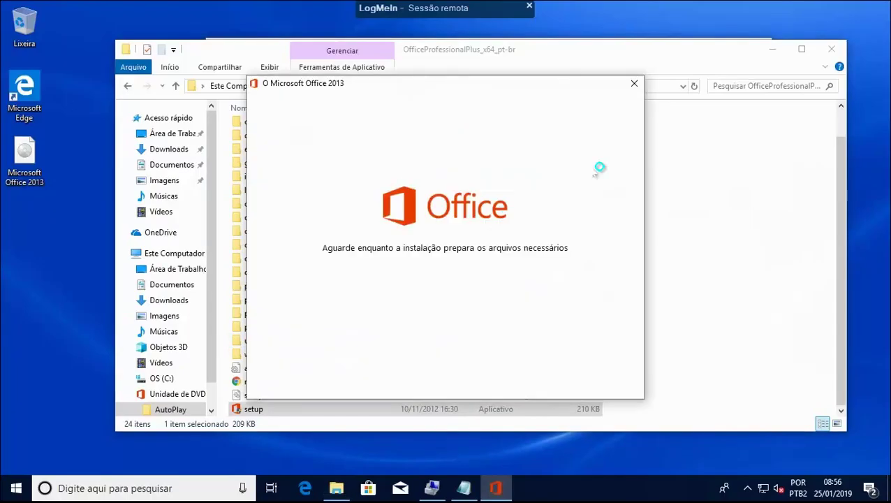
left_click(842, 54)
Step: Accept the license terms and customize the installation, setting the whole Microsoft Office suite to Executar Todos de Meu Computador
left_click(391, 366)
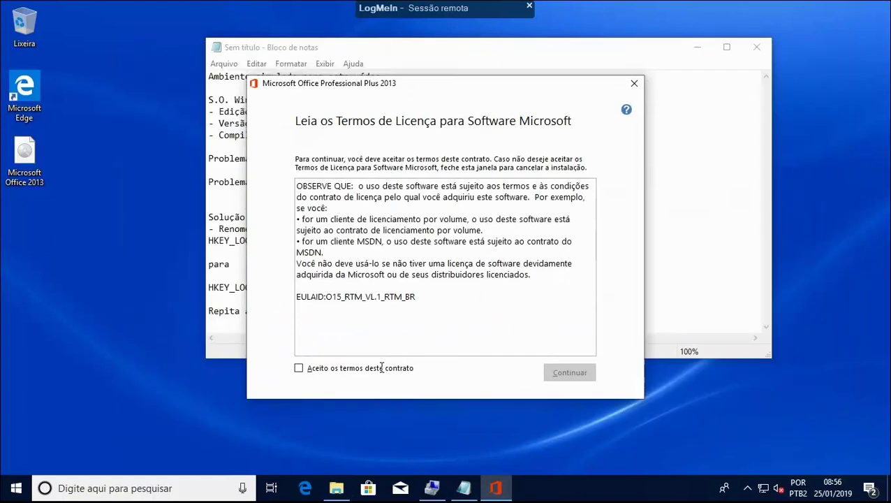
left_click(578, 381)
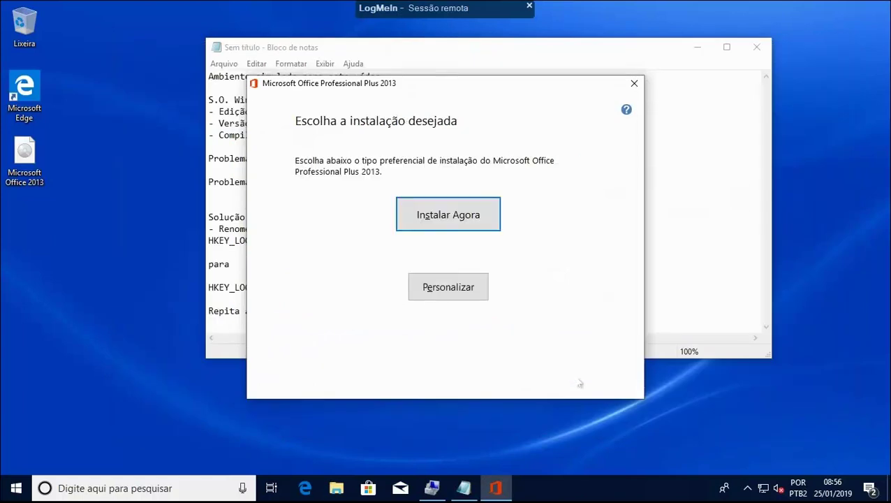
left_click(460, 297)
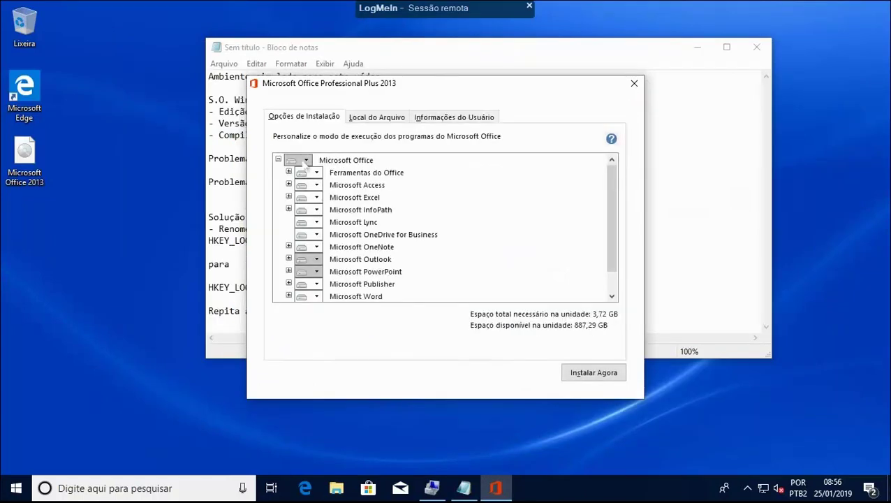
left_click(301, 160)
left_click(322, 185)
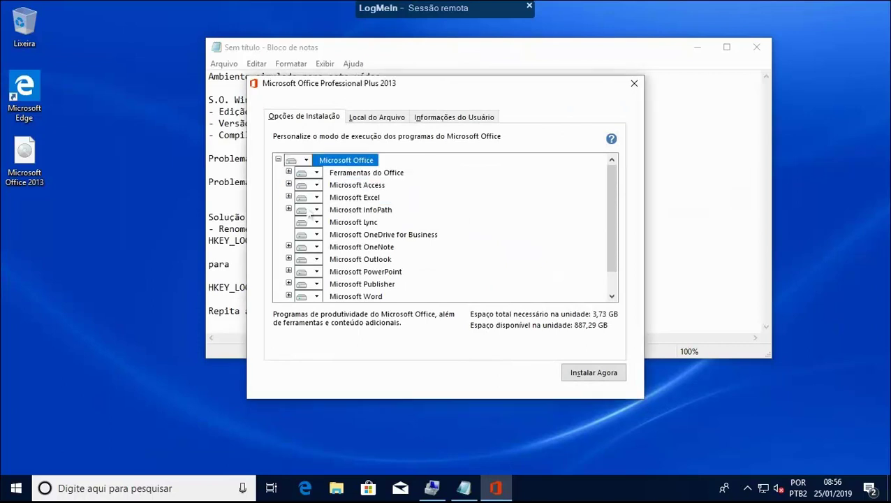
Step: Exclude Microsoft InfoPath, Lync, OneDrive for Business, OneNote and Publisher from the installation by setting each to Não Disponível
left_click(316, 210)
left_click(326, 263)
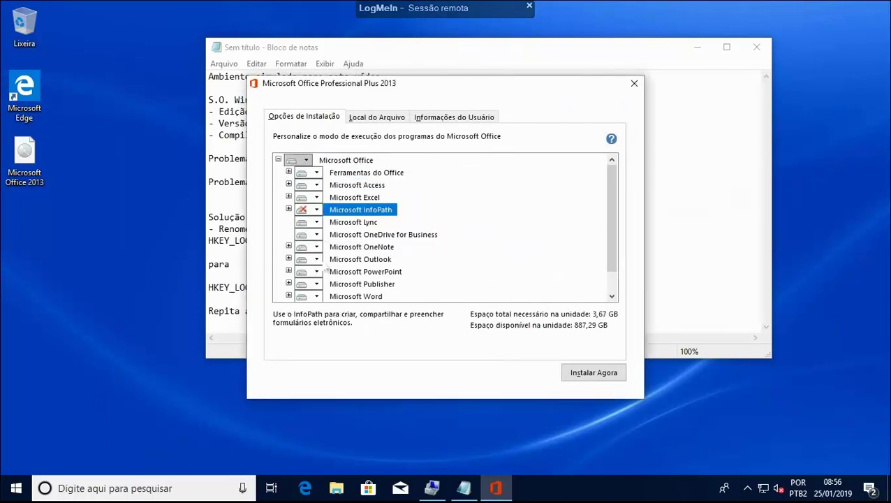
left_click(312, 223)
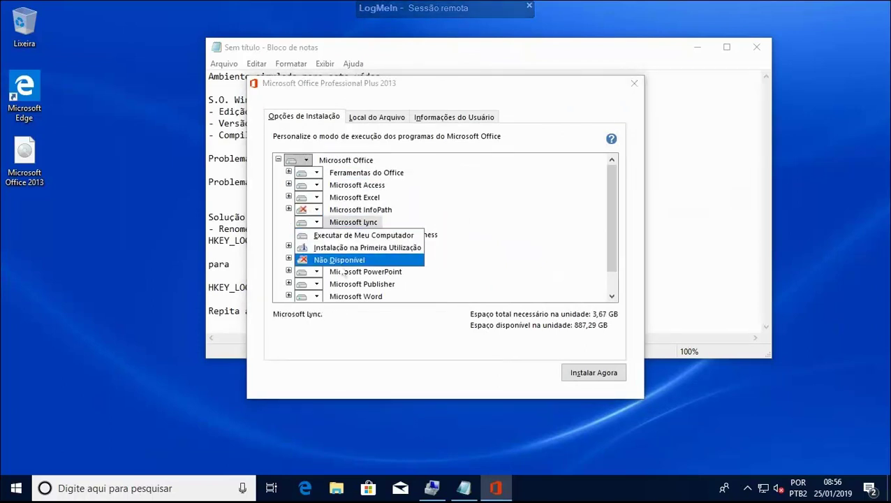
left_click(339, 260)
left_click(308, 235)
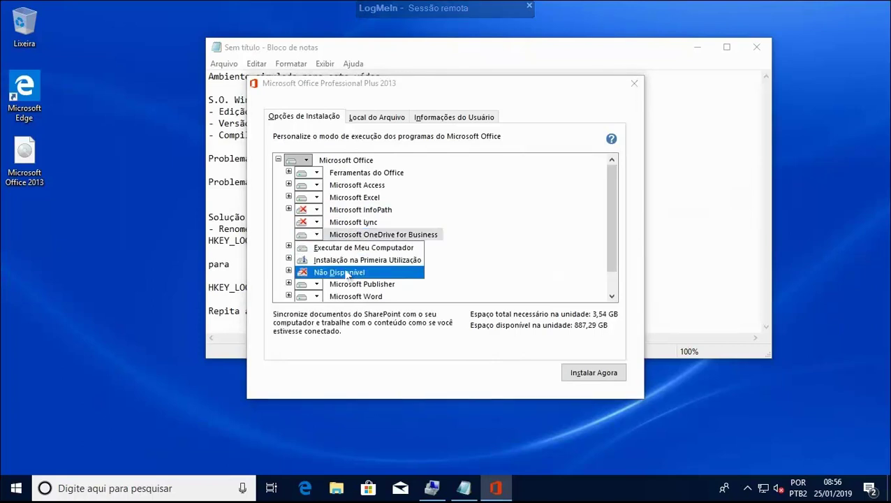
left_click(347, 273)
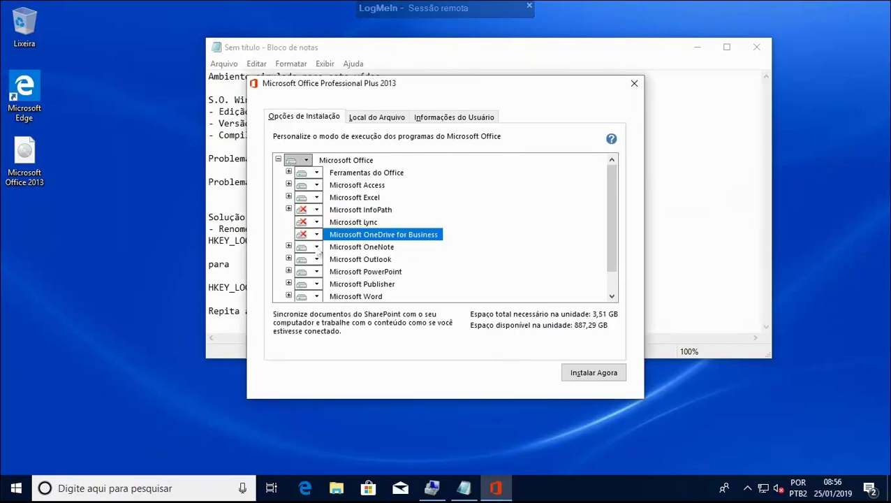
left_click(312, 247)
left_click(352, 298)
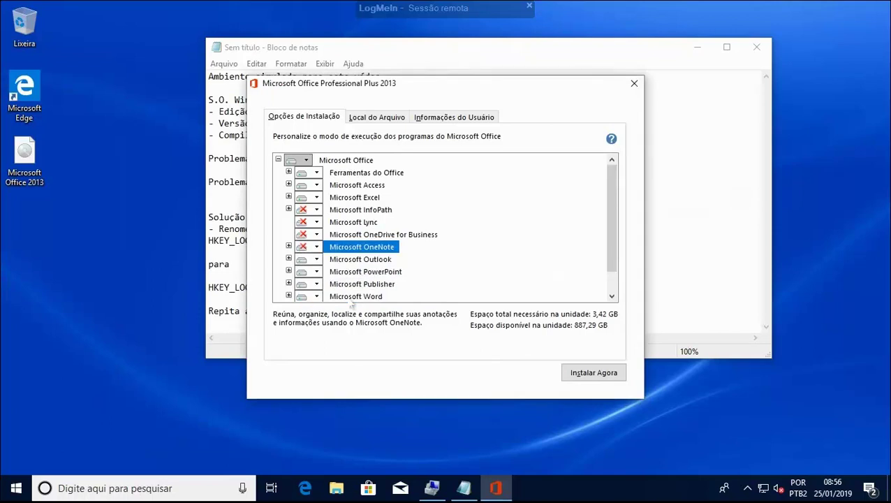
left_click(316, 284)
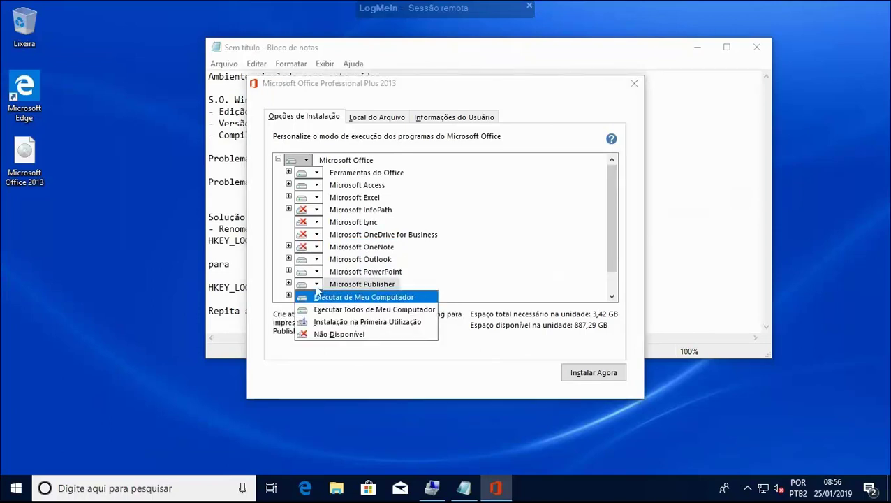
left_click(412, 339)
Step: Install Office Professional Plus 2013 with the customized options and close the installer once it completes
left_click(593, 377)
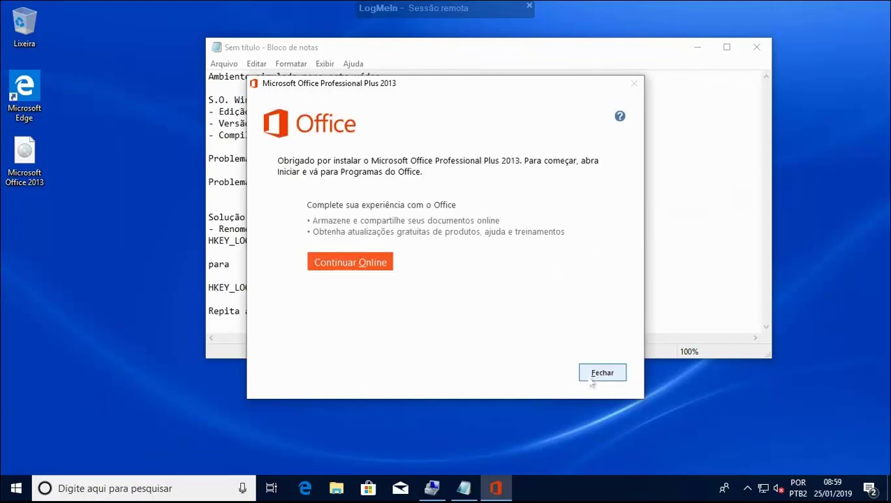
left_click(590, 374)
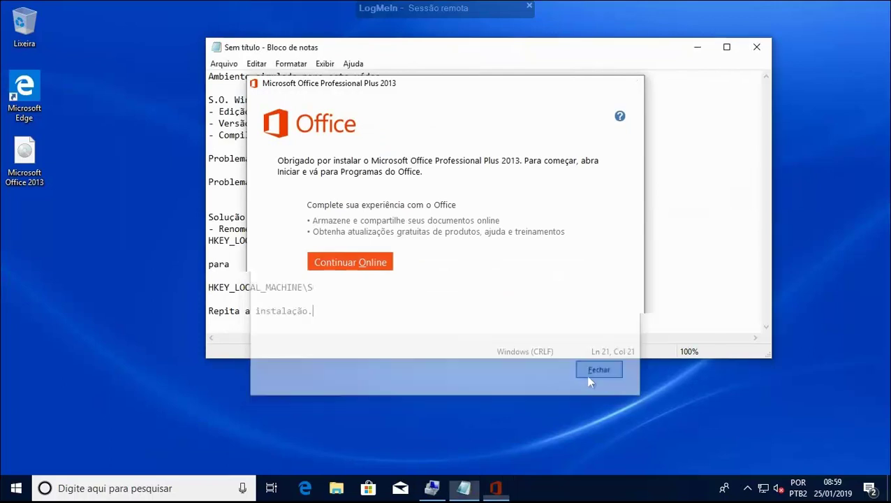